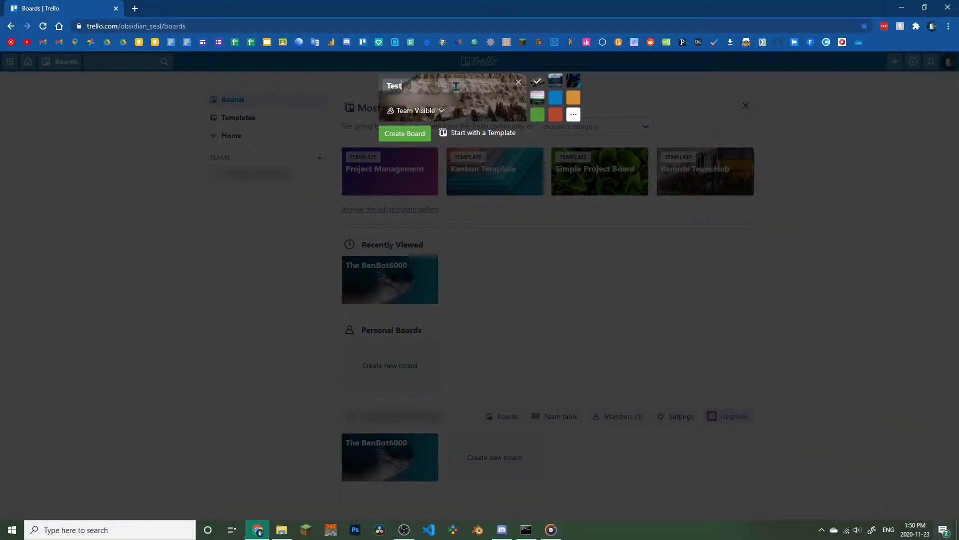
Create the Test board with To Do, Doing and Done lists.
click(405, 133)
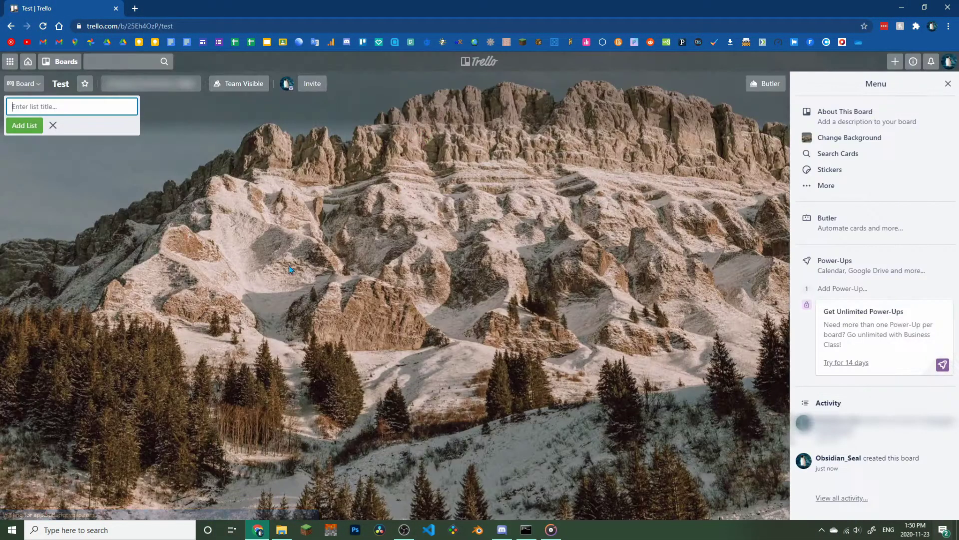
text(To Do)
key(Return)
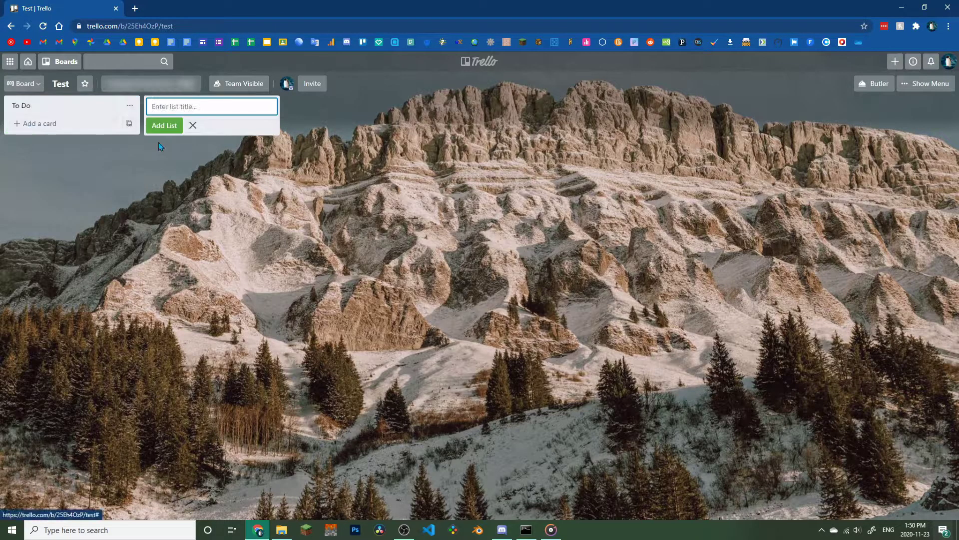
text(Doing)
key(Return)
text(Done)
key(Return)
key(Escape)
Add a 'Something' card to To Do and give it a green label.
text(nSomething)
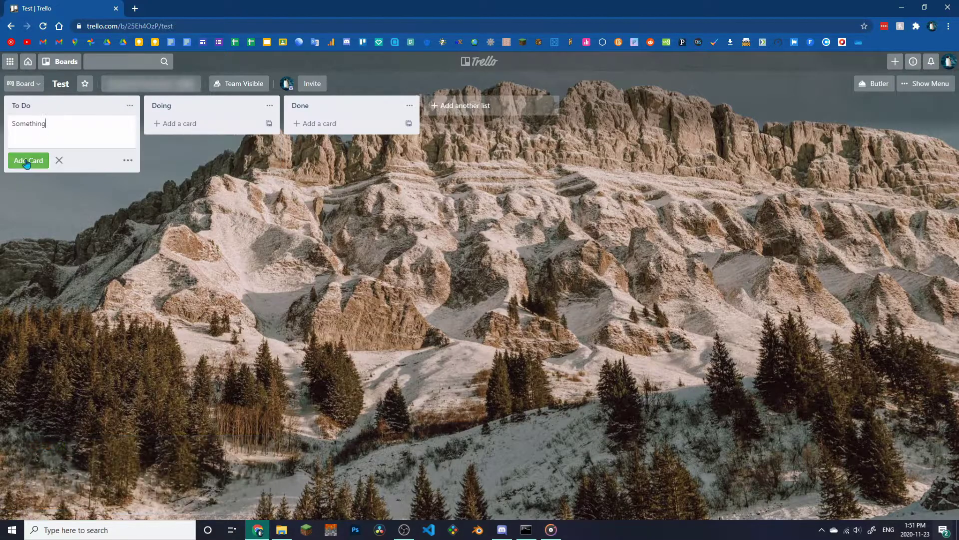
click(168, 125)
key(Return)
key(e)
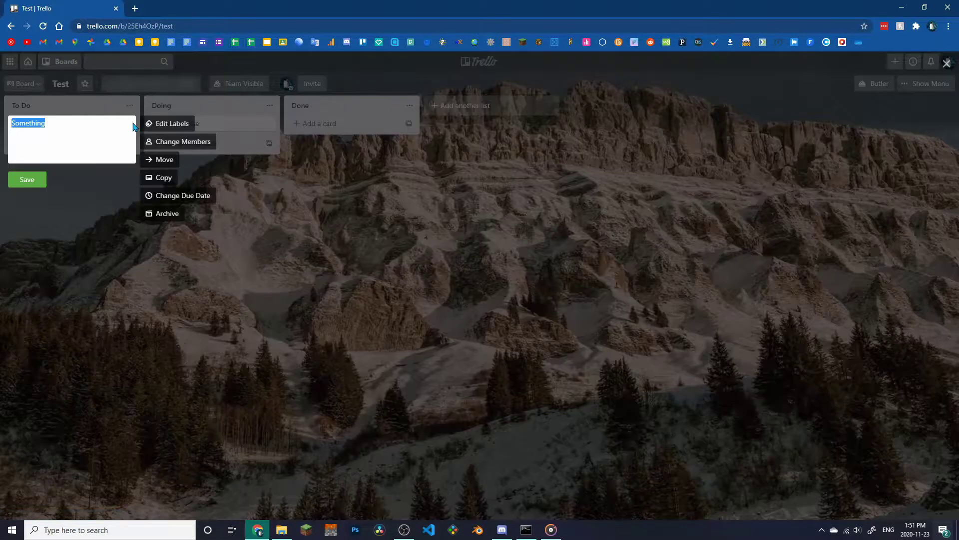
click(172, 122)
click(208, 205)
key(Escape)
Give the 'Something Else' card a yellow label.
click(175, 124)
click(660, 88)
key(e)
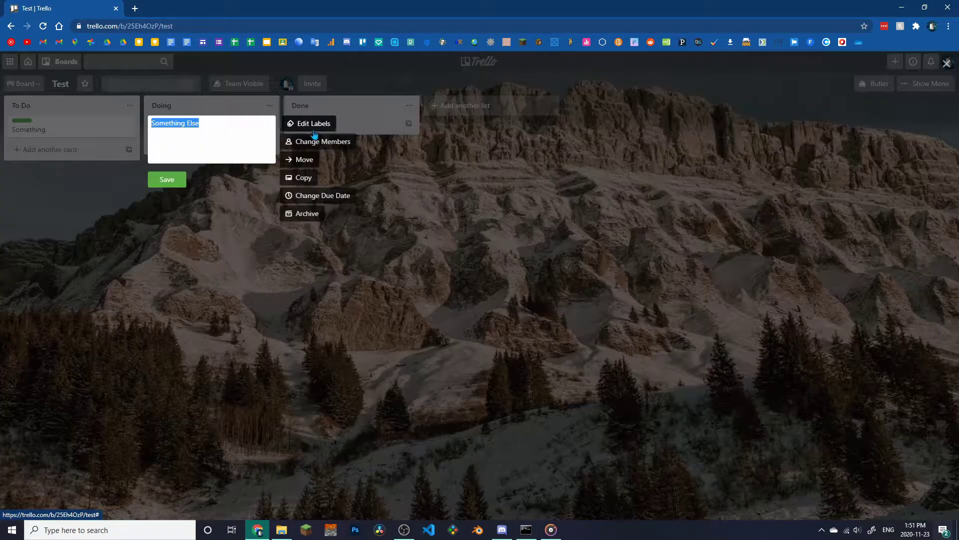
click(310, 122)
click(315, 220)
key(Escape)
Drag both the Something Else and Something cards into the Done list.
drag(208, 128, 350, 129)
drag(87, 129, 105, 128)
drag(106, 128, 350, 150)
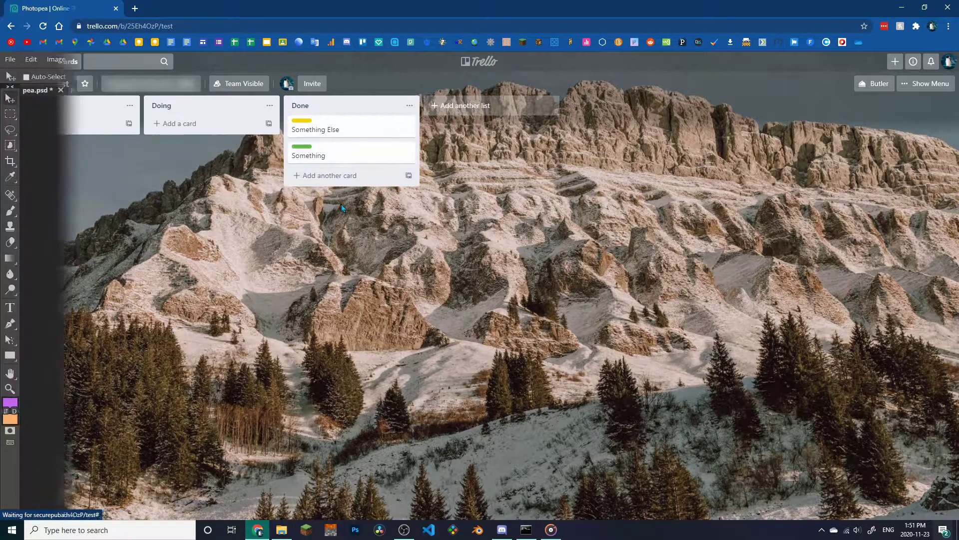
Shift the pumpkin's hue to 139 and lower its saturation to 2.
click(193, 155)
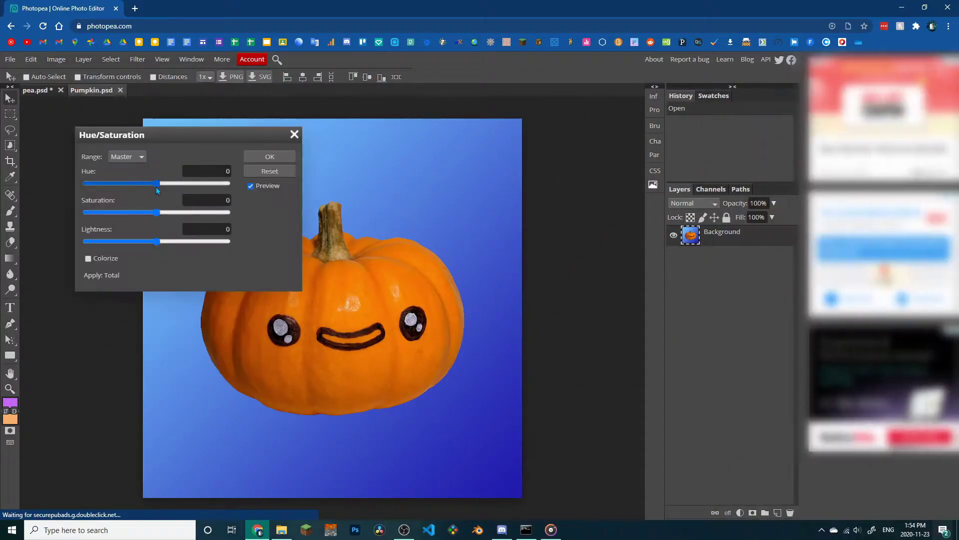
drag(156, 183, 211, 183)
mouse_move(157, 212)
mouse_down()
mouse_move(145, 212)
mouse_move(158, 212)
mouse_move(172, 241)
mouse_move(157, 241)
mouse_up()
click(270, 156)
Paint a purple heart on the pumpkin with the brush.
key(b)
drag(237, 199, 222, 211)
key(ctrl+z)
mouse_move(344, 289)
mouse_down()
mouse_move(345, 306)
mouse_move(345, 288)
mouse_up()
Crop the image around the pumpkin's eye and erase a hole in it.
key(c)
key(Return)
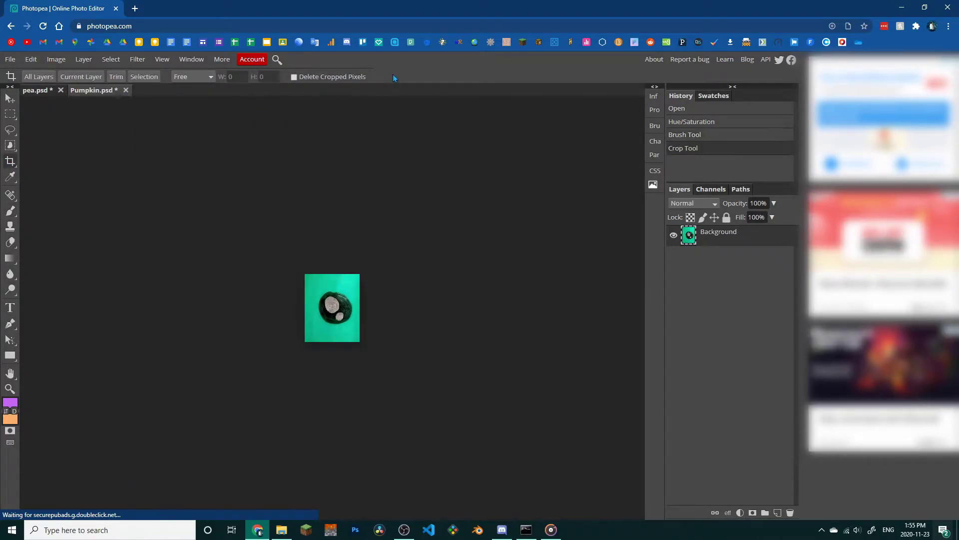
scroll(321, 251, up, 5)
key(e)
mouse_move(345, 270)
mouse_down()
mouse_move(350, 300)
mouse_move(326, 314)
mouse_up()
scroll(326, 314, down, 5)
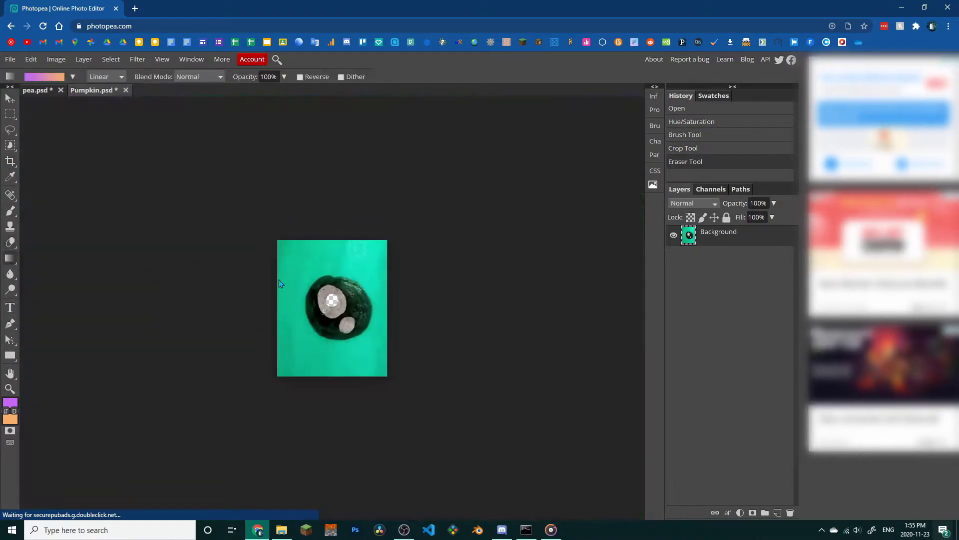
Fill the image with a purple-to-orange gradient.
key(g)
drag(300, 260, 358, 347)
scroll(357, 347, up, 3)
Add a text layer reading 'Oh, hi tr'.
key(t)
click(210, 302)
text(Oh, hi tr)
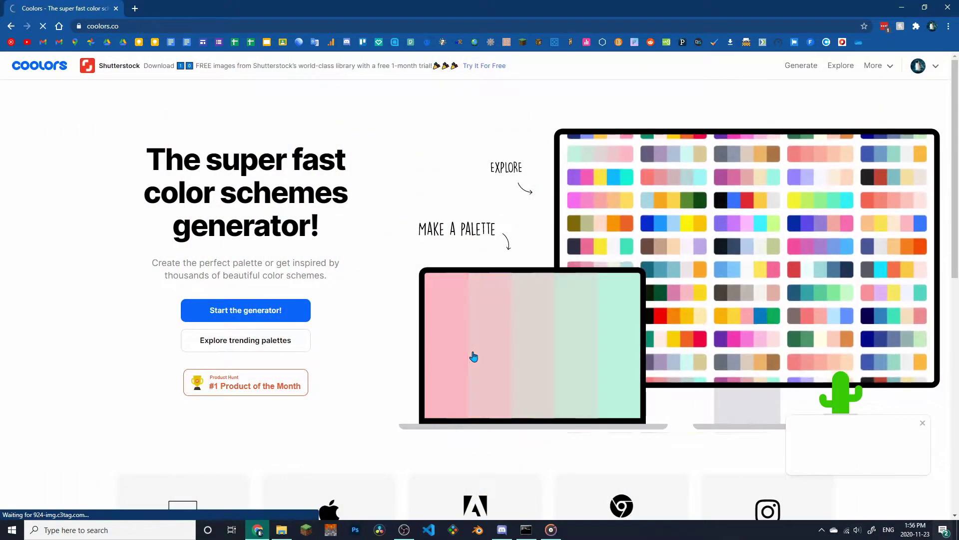
Start the Coolors generator, regenerate a random palette, and open the saved palettes library.
click(474, 356)
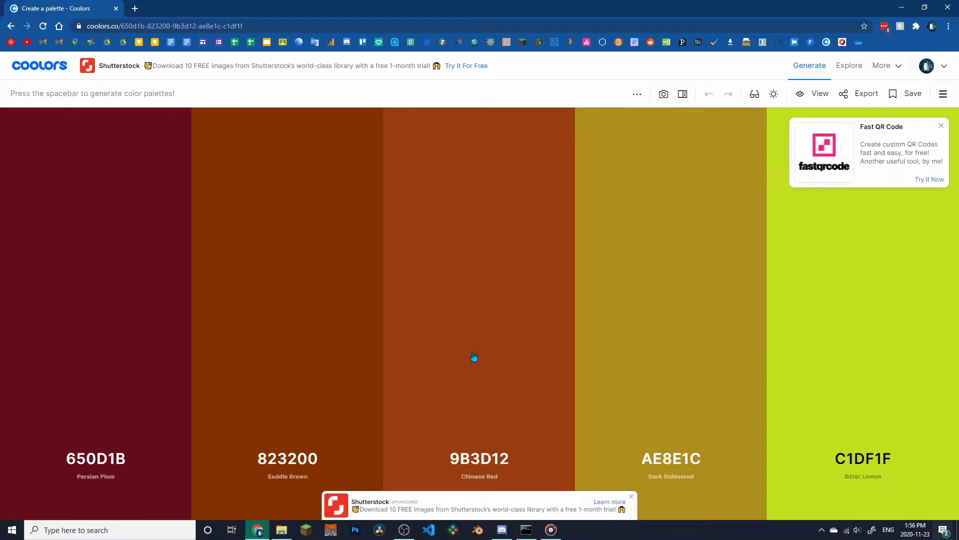
key(space)
key(space)
key(space)
key(space)
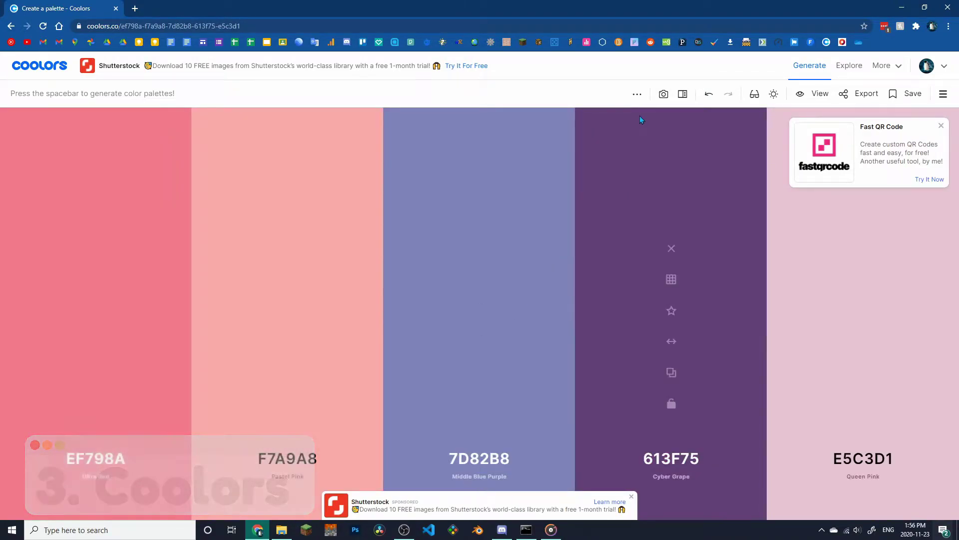
click(637, 94)
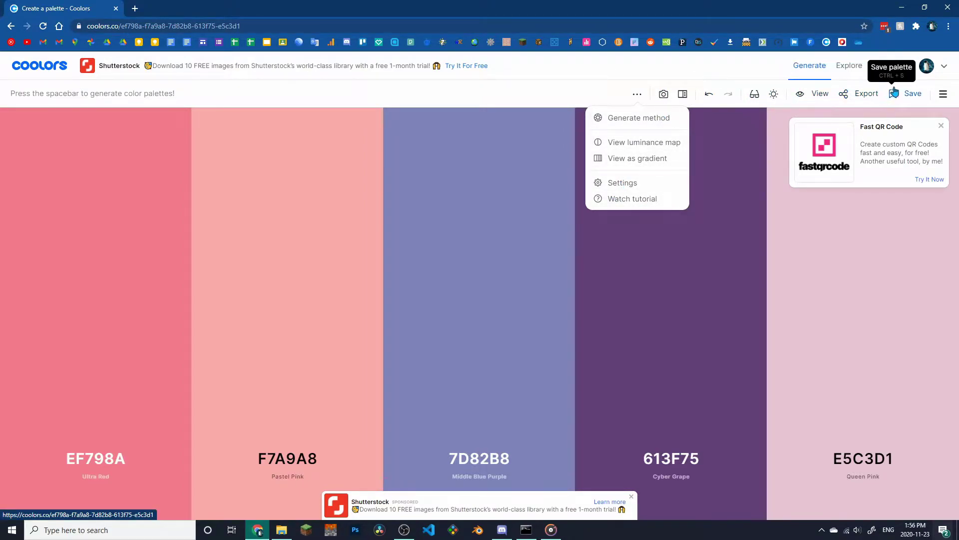
click(943, 94)
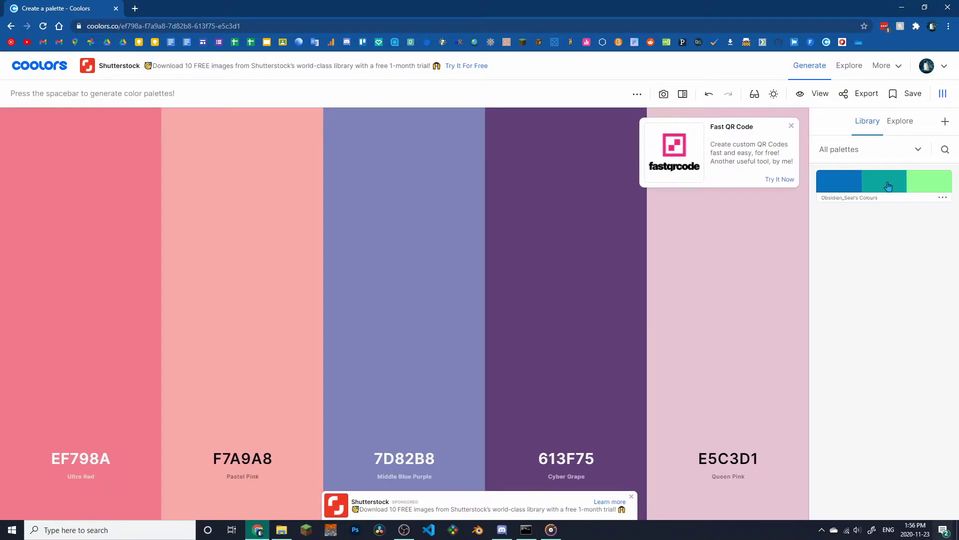
mouse_move(891, 71)
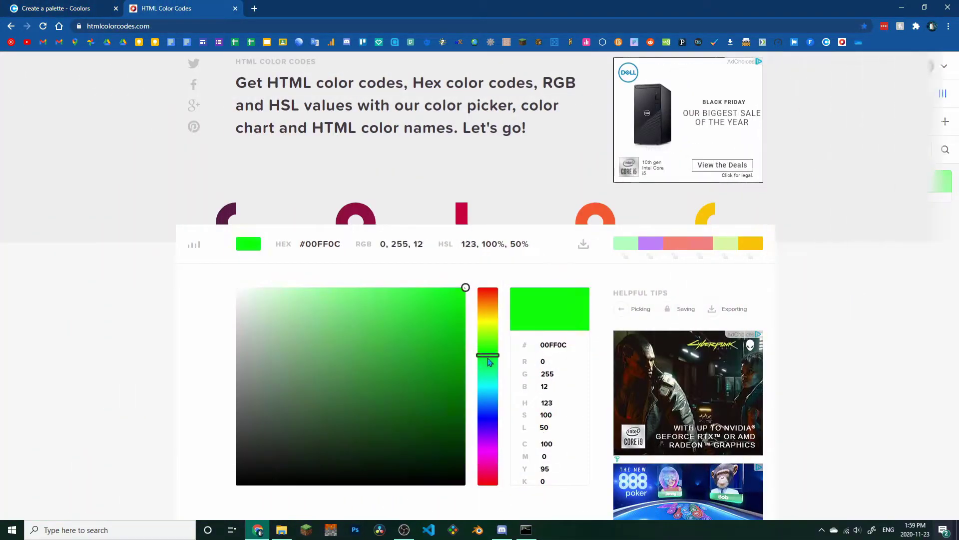
Darken the picked blue to #00346B, then choose orange #D35400 from the swatch grid.
drag(488, 355, 492, 408)
drag(460, 300, 474, 390)
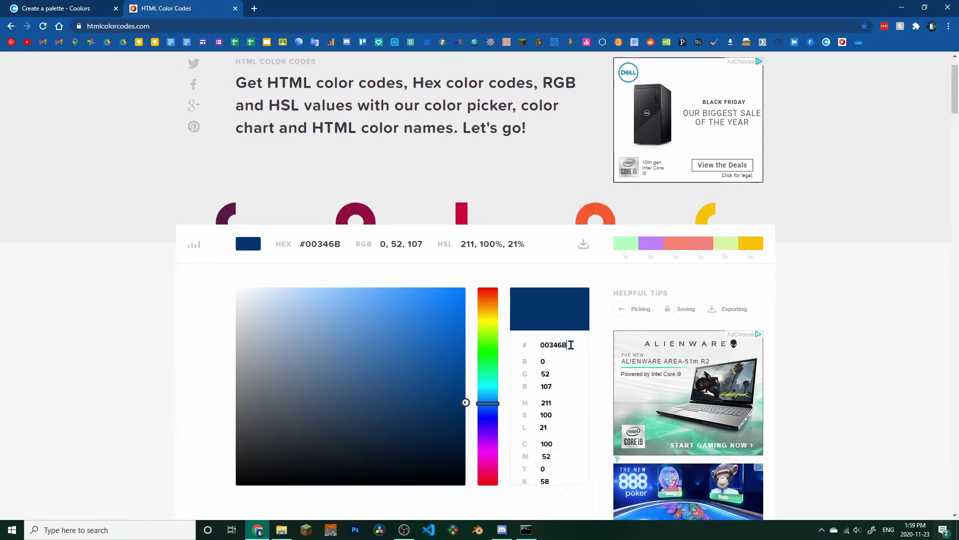
scroll(509, 348, down, 8)
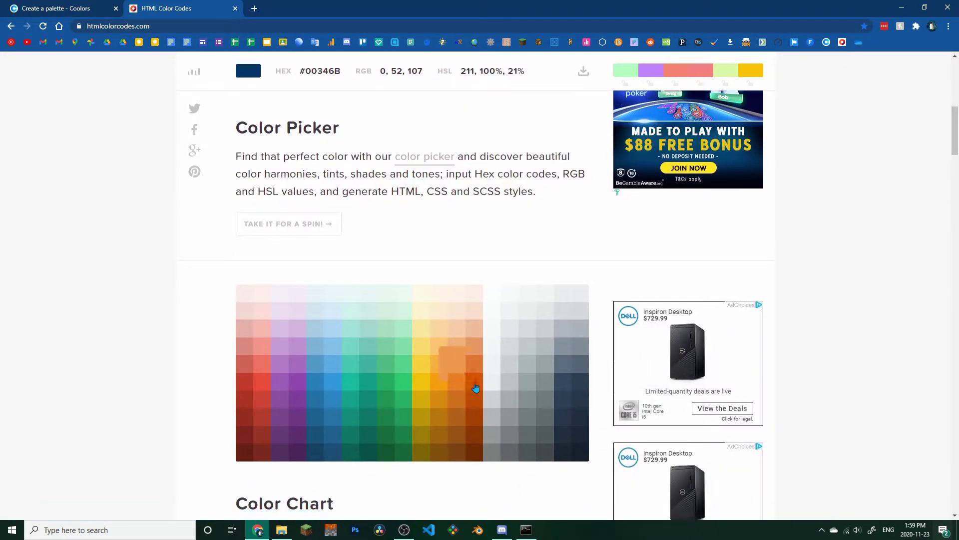
click(475, 390)
scroll(475, 390, down, 1)
scroll(475, 389, down, 15)
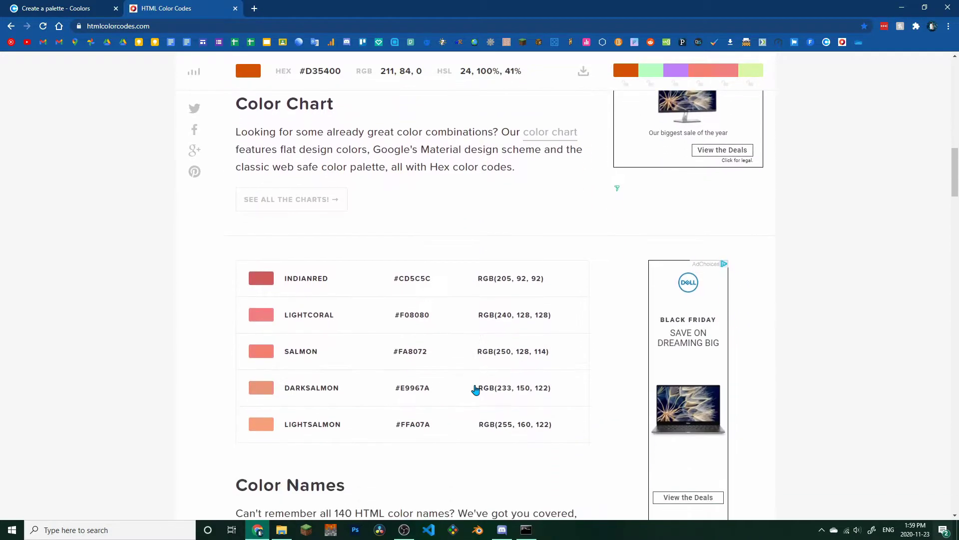
scroll(288, 368, down, 11)
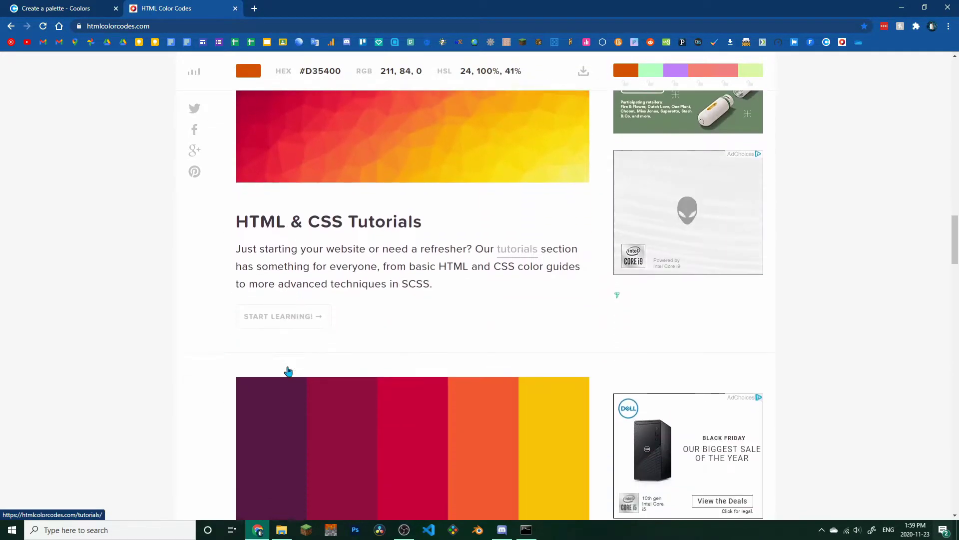
scroll(288, 367, down, 20)
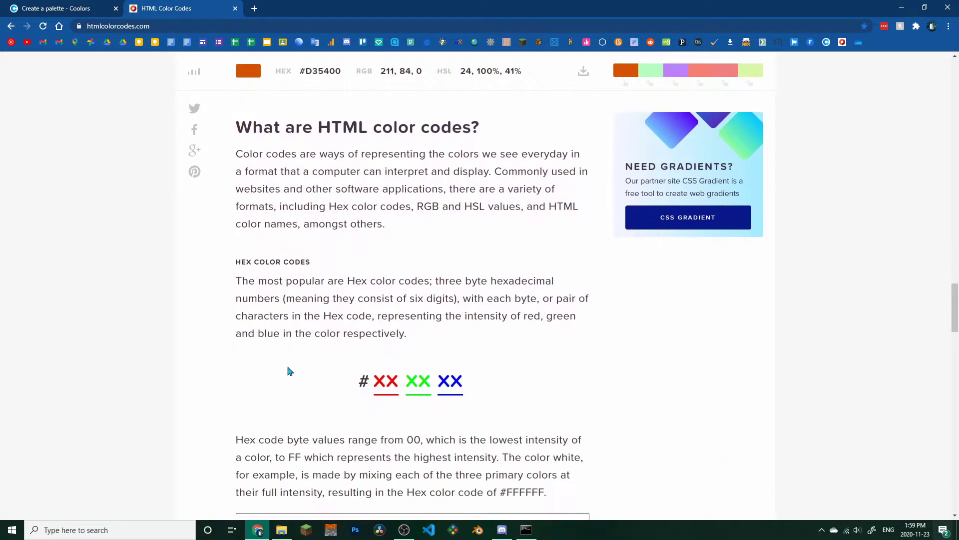
scroll(321, 375, down, 14)
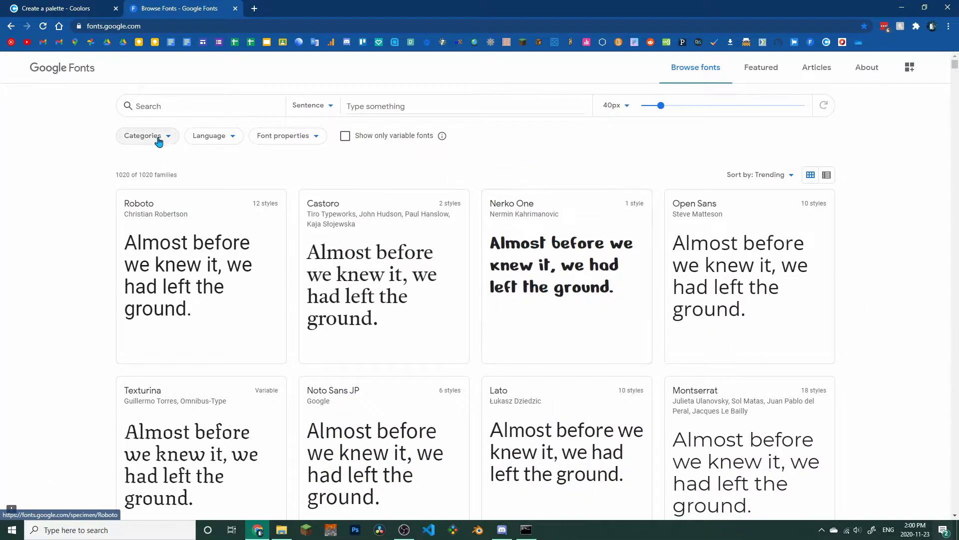
Filter the font list to Display only and preview the sentence 'Seals are great'.
click(149, 135)
click(130, 177)
click(131, 161)
click(130, 208)
click(131, 225)
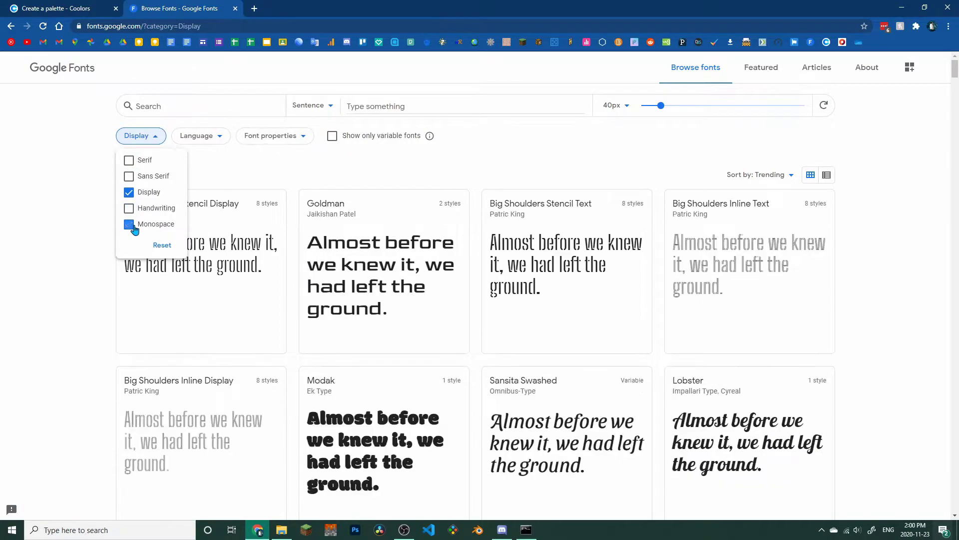
click(63, 260)
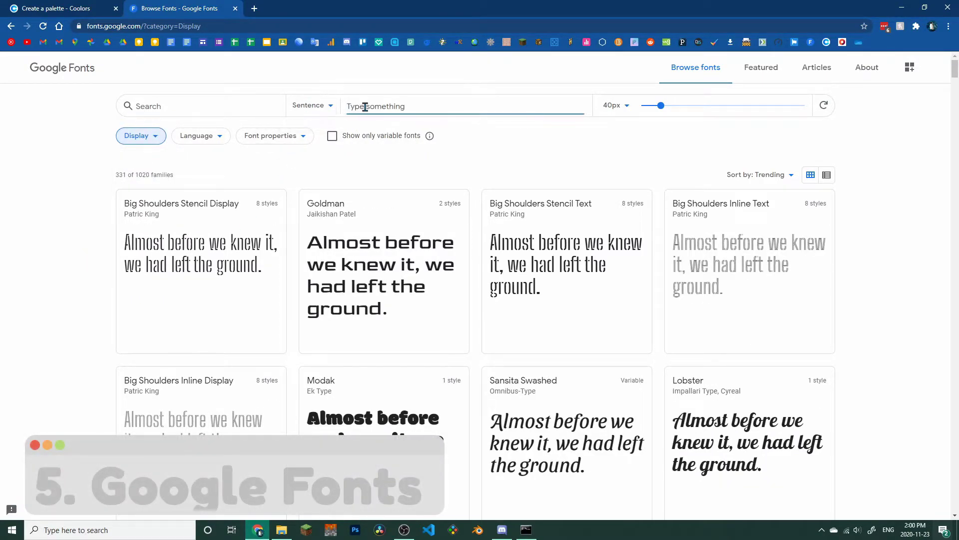
text(Seals are great)
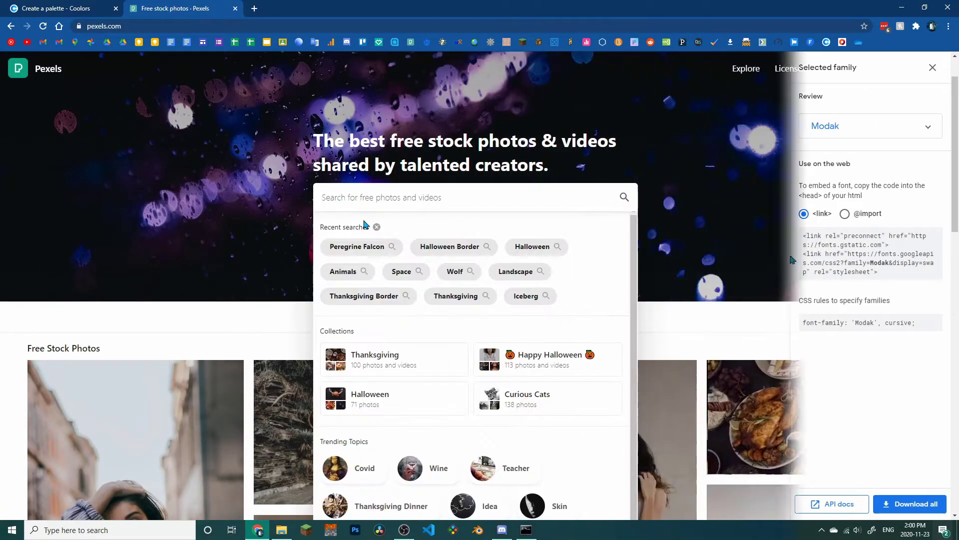
Search Pexels for 'landscape' and download the snowy mountain photo.
text(landsc)
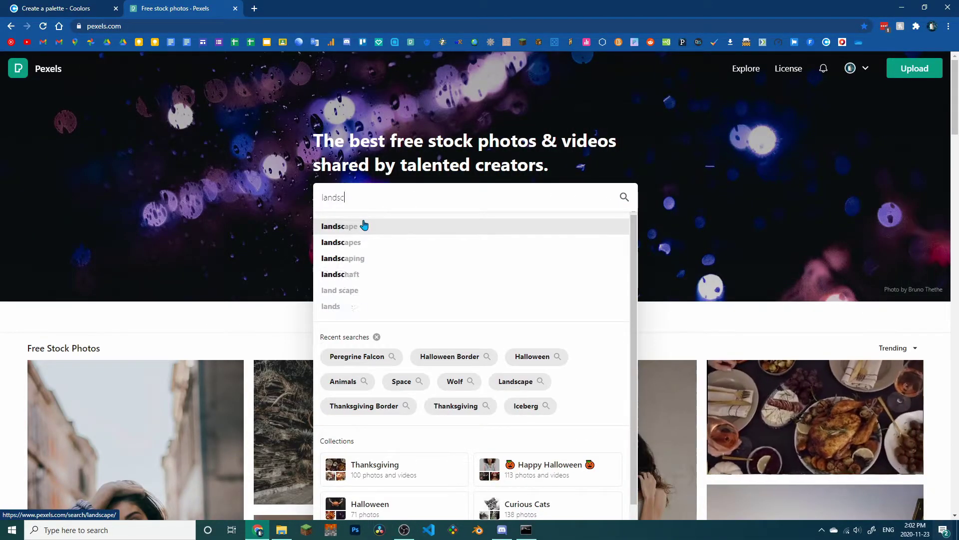
click(364, 226)
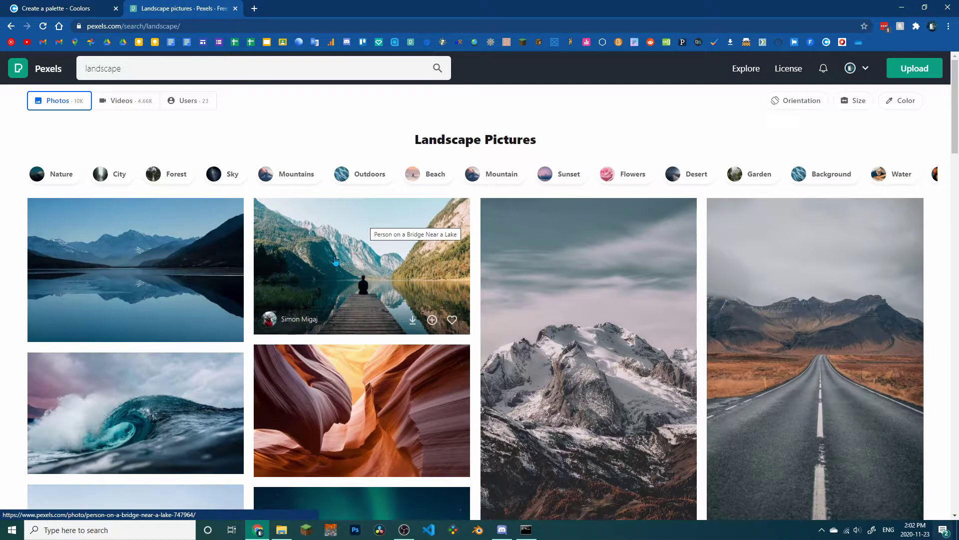
scroll(614, 299, down, 3)
click(614, 299)
click(760, 74)
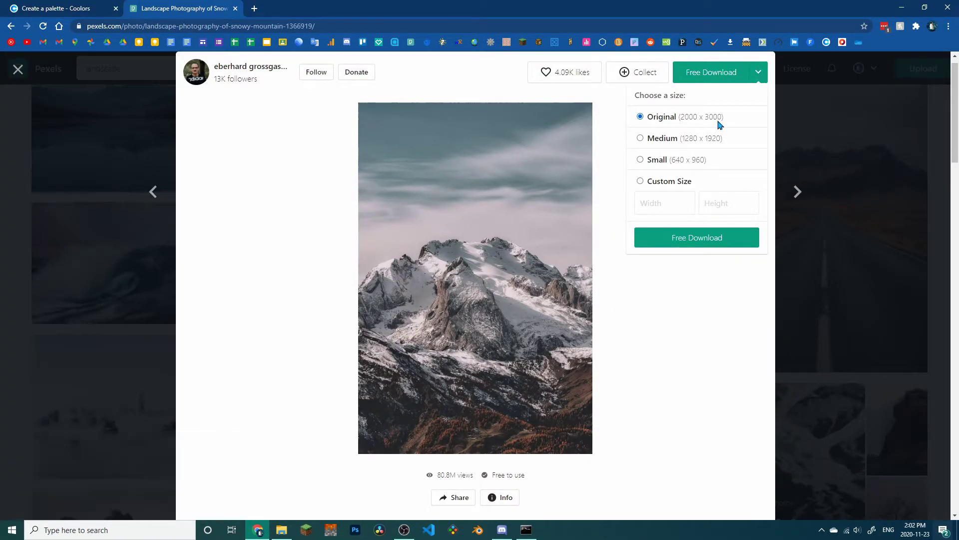
click(696, 237)
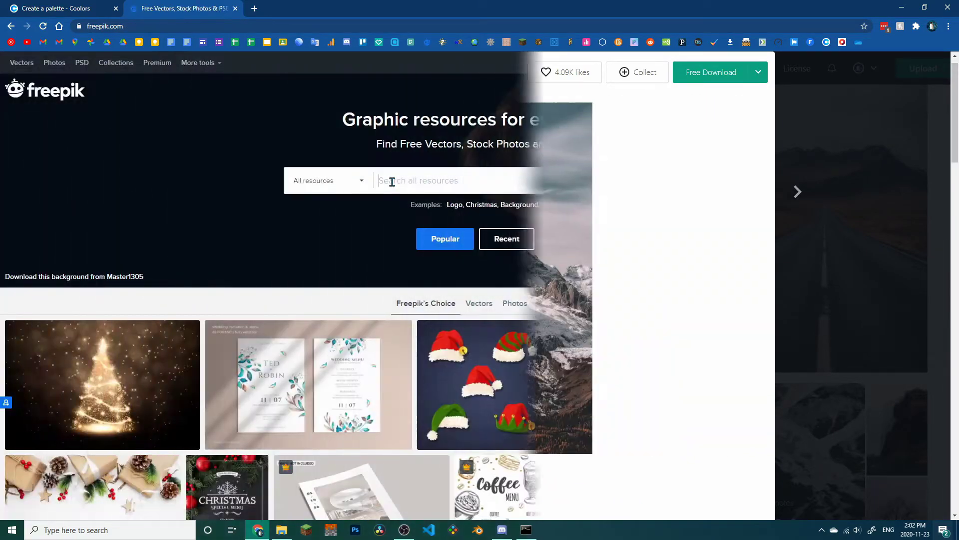
Search Freepik for 'walrus' and open the free animal heads set vector.
text(walrus)
key(Return)
scroll(393, 187, down, 9)
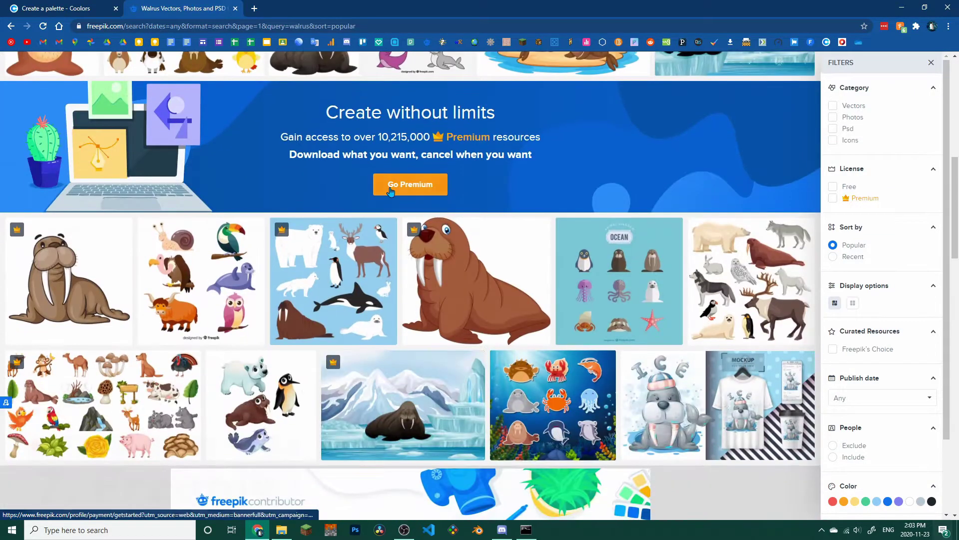
scroll(390, 192, down, 9)
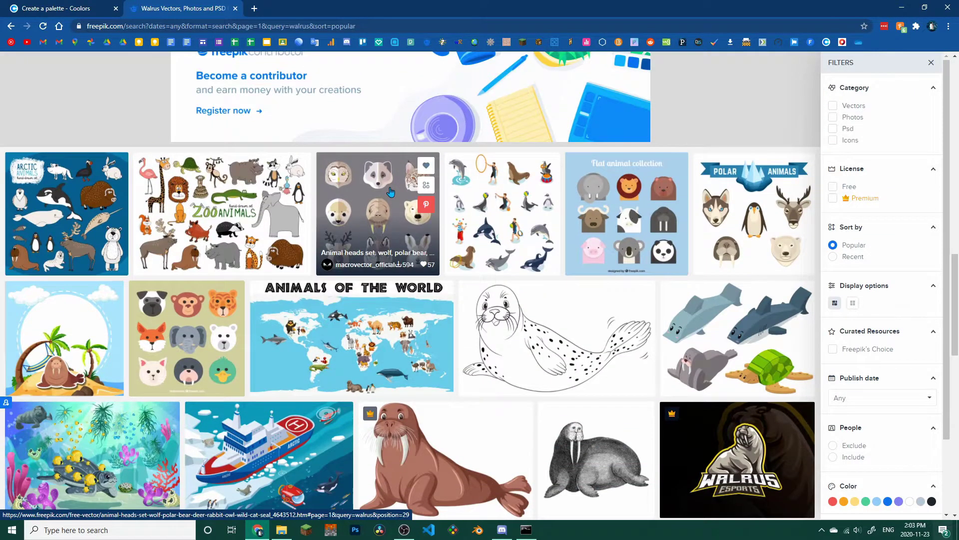
click(391, 192)
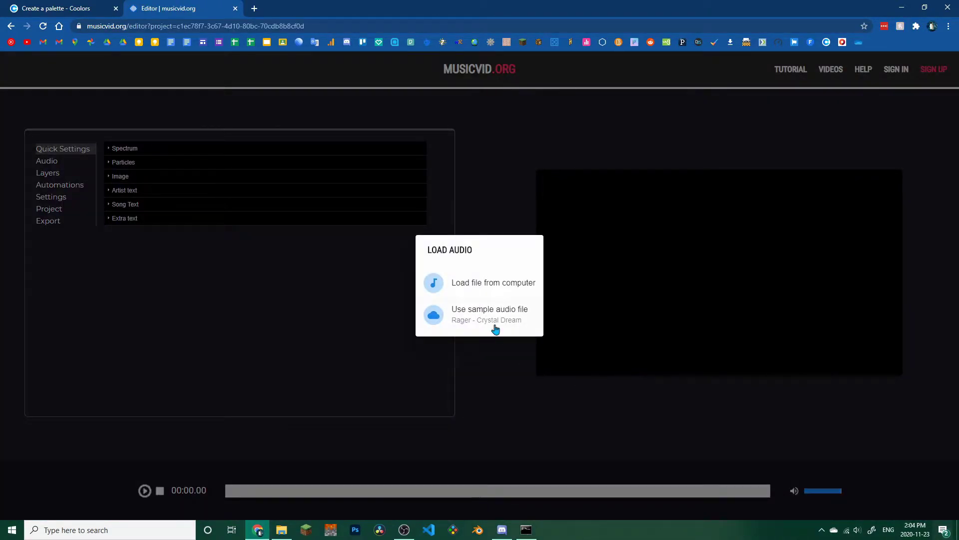
Dismiss the audio prompt, expand Spectrum settings and jump playback to about 00:49.
click(492, 322)
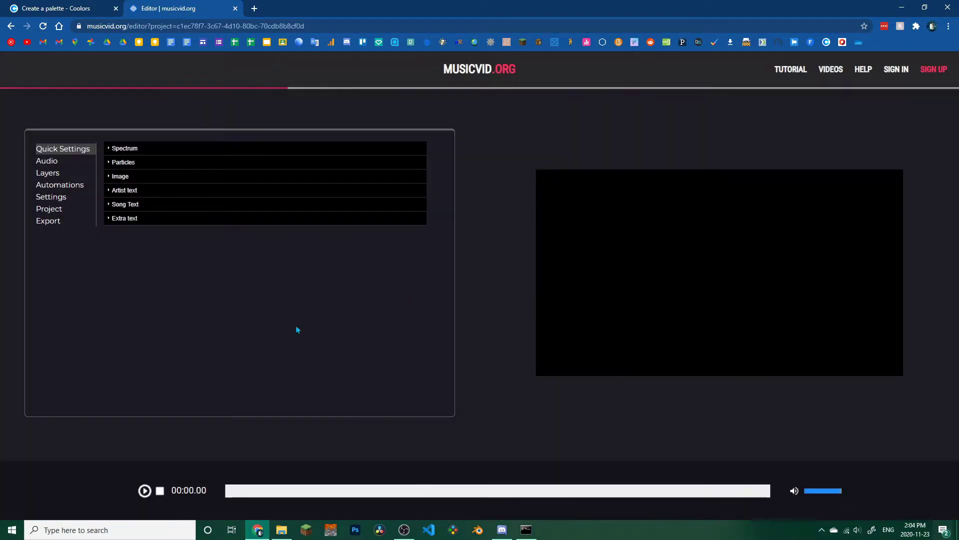
click(109, 149)
click(358, 491)
scroll(176, 292, down, 2)
Set the particle colour to blue and the bokeh colour to green.
click(176, 315)
scroll(200, 279, down, 2)
click(268, 274)
mouse_move(279, 309)
mouse_down()
mouse_move(287, 318)
mouse_move(291, 299)
mouse_up()
click(365, 293)
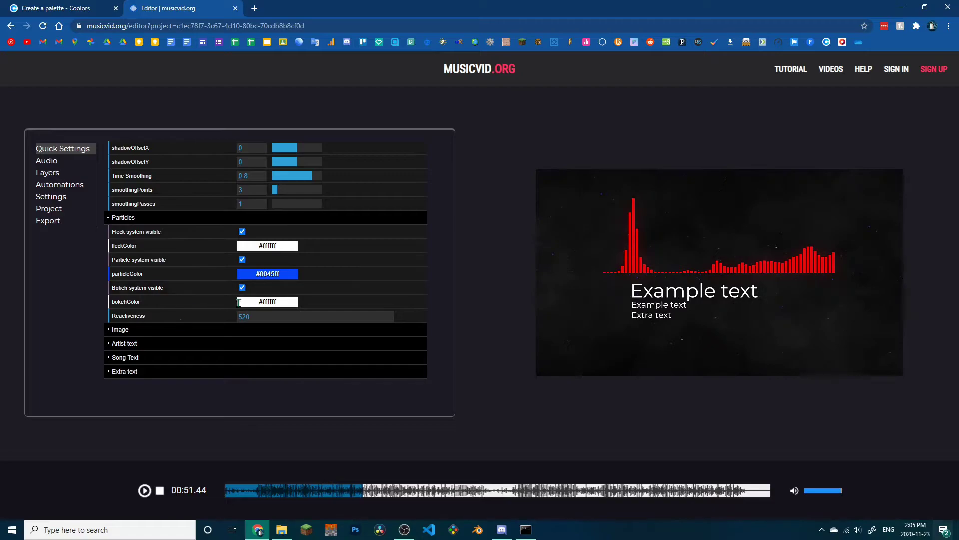
click(242, 300)
drag(284, 344, 287, 311)
Change the artist and song titles to Me and You, and clear the extra text.
click(120, 330)
scroll(122, 345, down, 1)
click(122, 345)
scroll(122, 345, down, 2)
drag(279, 345, 225, 345)
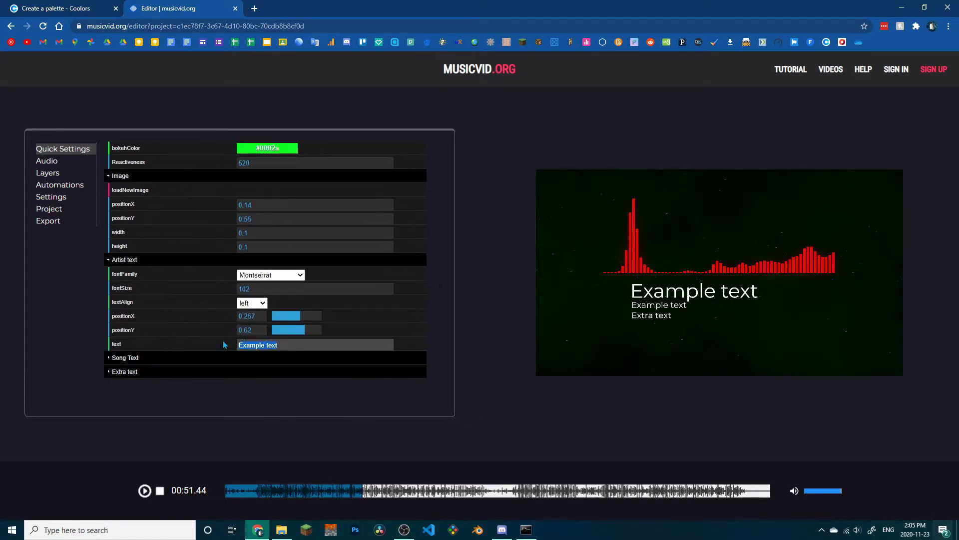
click(124, 357)
drag(280, 359, 98, 352)
click(205, 372)
key(BackSpace)
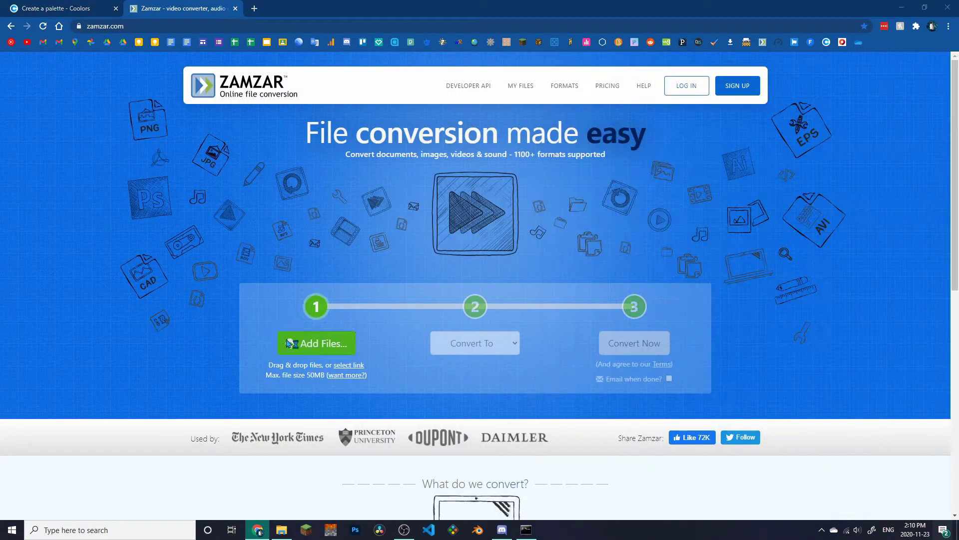
Upload Pumpkin.png to Zamzar and pick ico from the Convert To list.
click(316, 343)
click(453, 208)
click(395, 253)
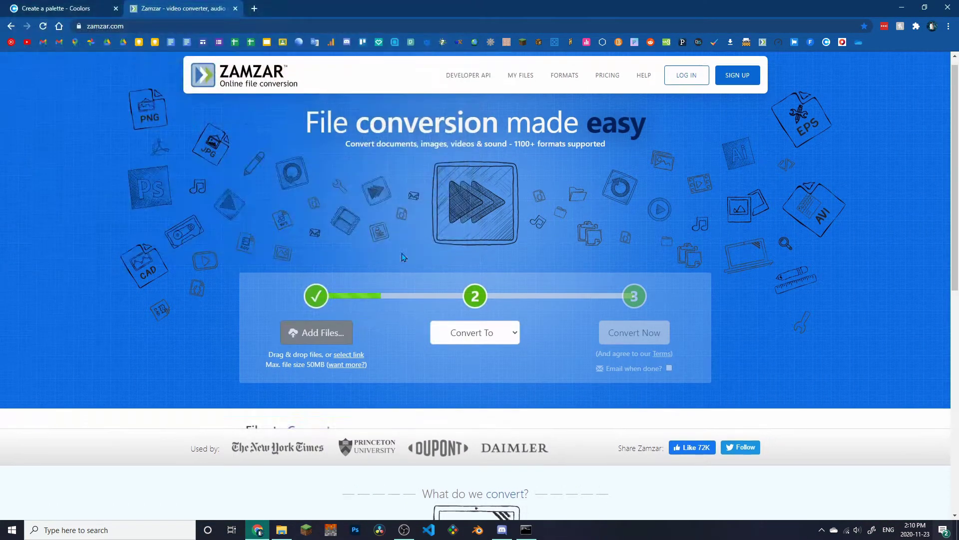
click(488, 182)
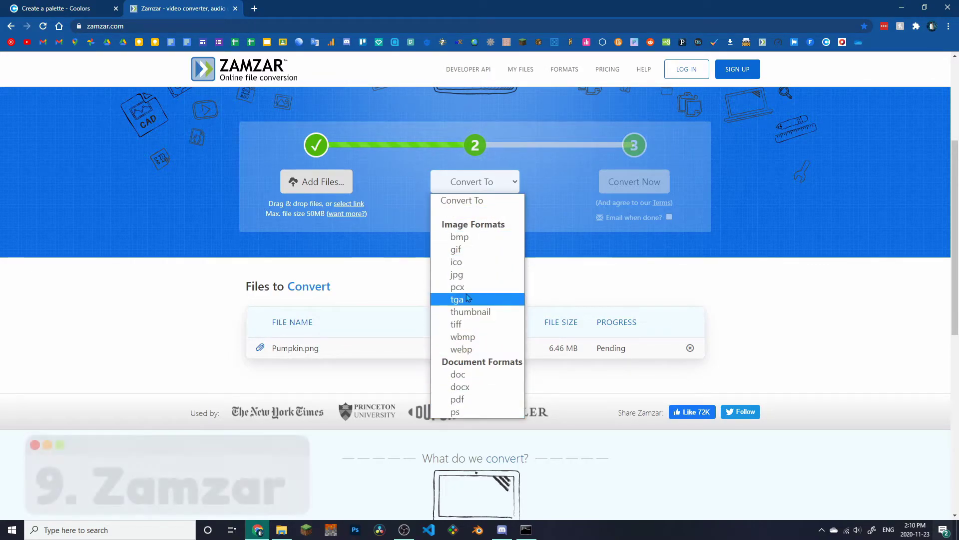
click(477, 264)
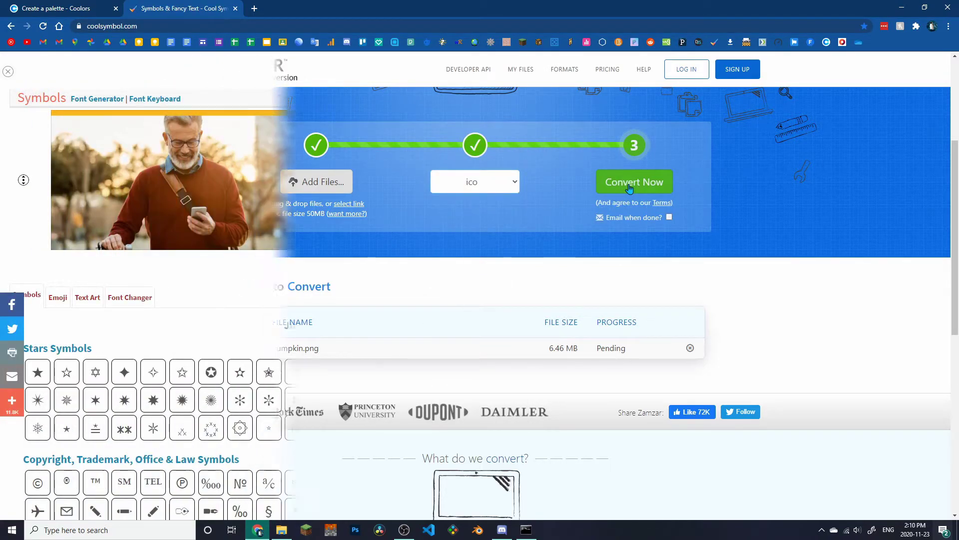
Jump to the CoolSymbol symbol list and scroll down past stars and arrows.
click(25, 206)
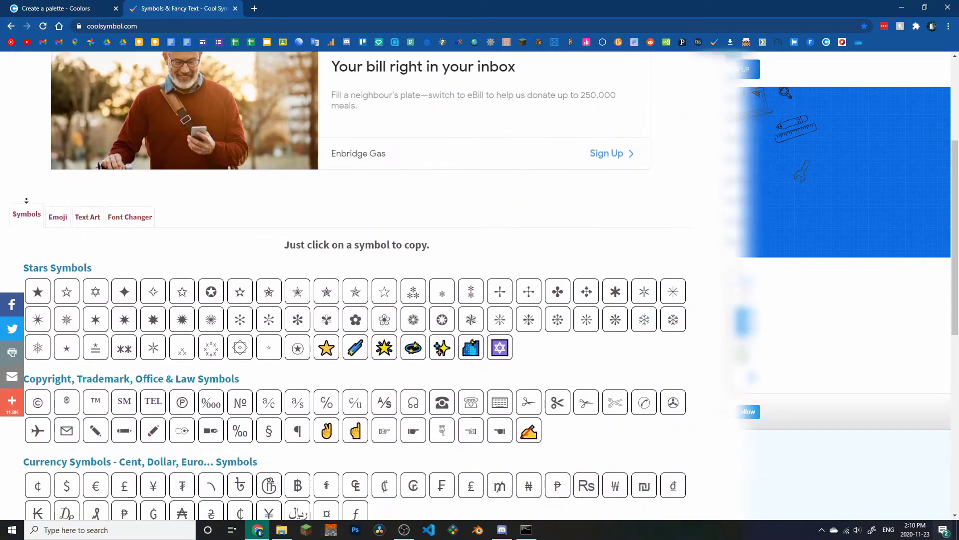
scroll(24, 206, down, 13)
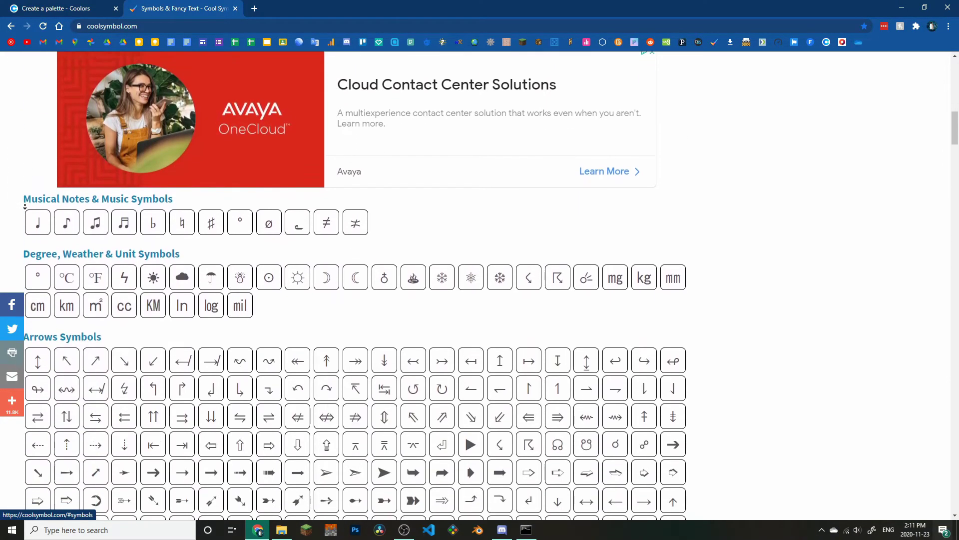
scroll(22, 210, down, 7)
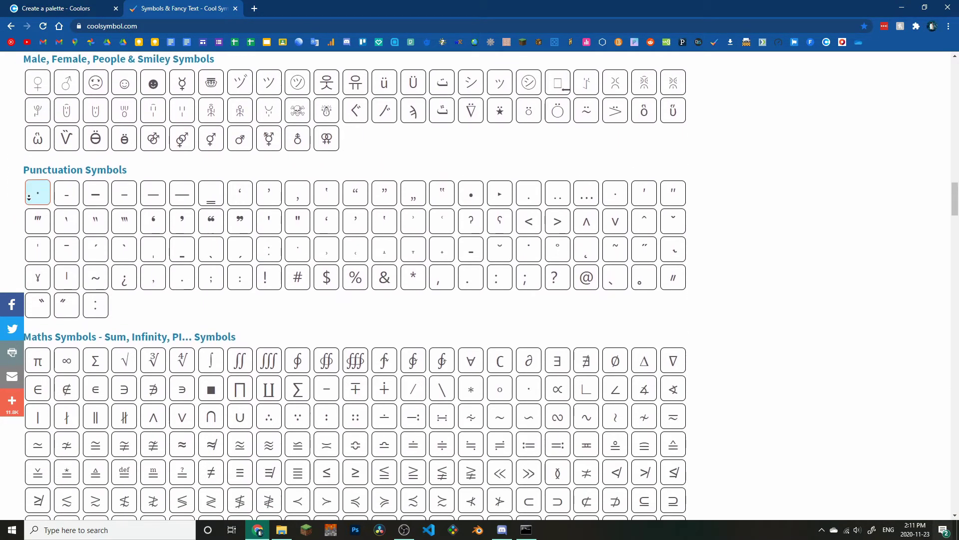